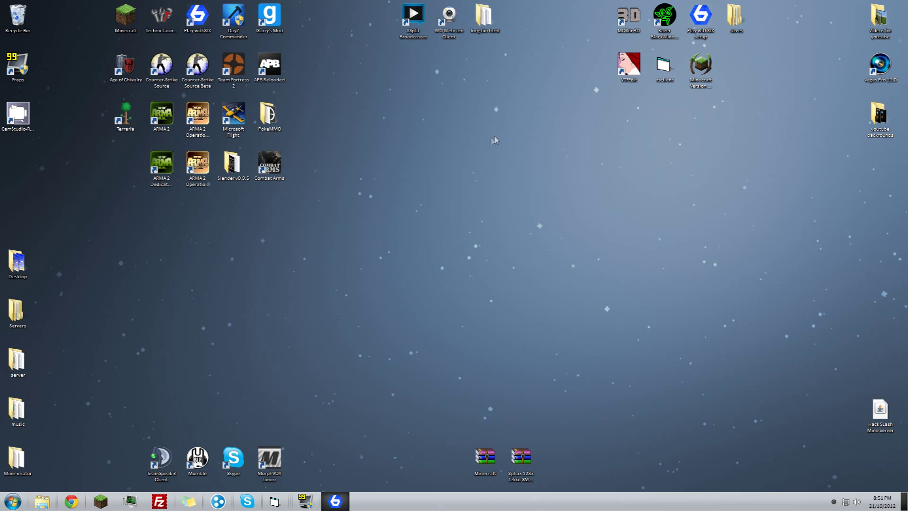
# Open the Windows Start menu.
pyautogui.click(13, 502)
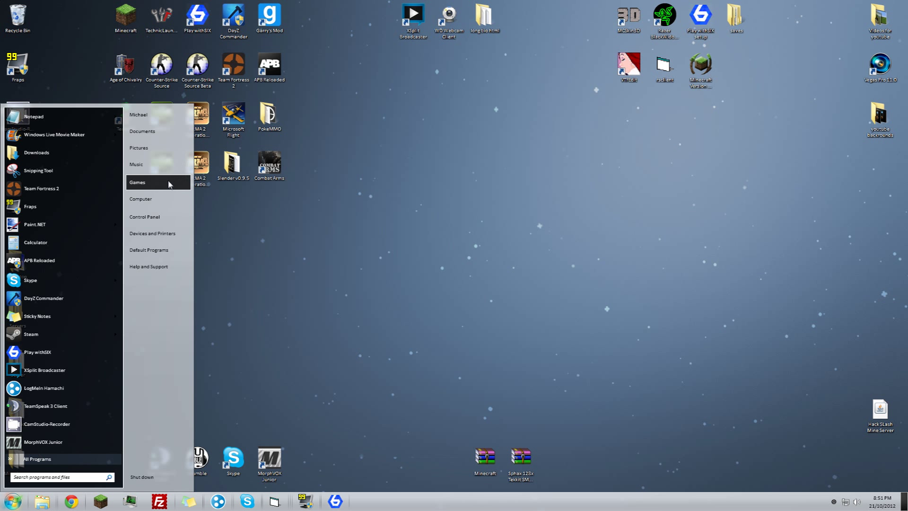
# Open ArmA2.cfg in Notepad from the Documents\ArmA 2 folder.
pyautogui.click(158, 133)
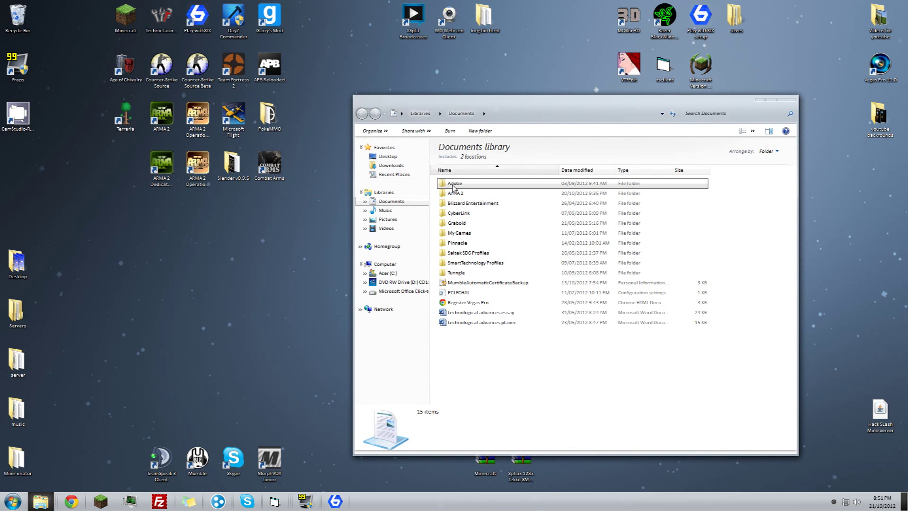
pyautogui.doubleClick(455, 193)
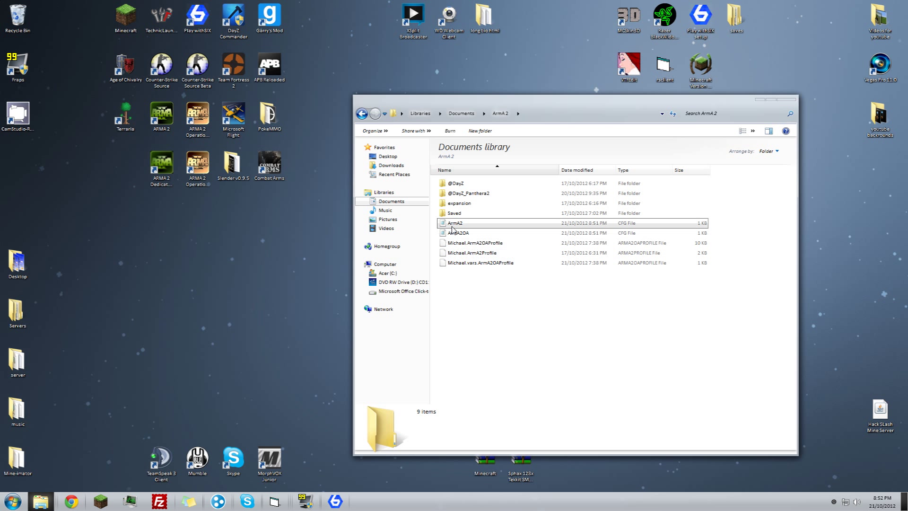
pyautogui.doubleClick(453, 226)
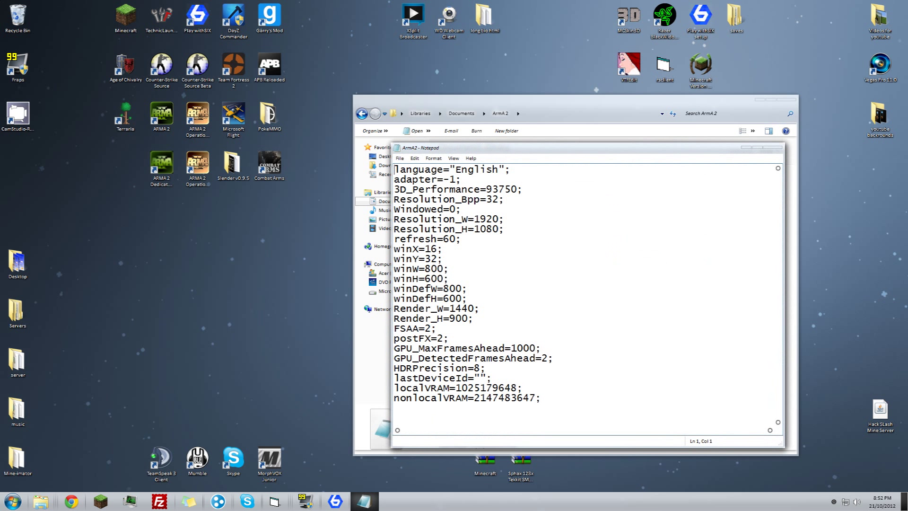
# Change the Windowed value in ArmA2.cfg from 0 to 1.
pyautogui.press('Down')
pyautogui.press('Down')
pyautogui.press('Down')
pyautogui.hotkey('shift', 'Right')
pyautogui.hotkey('shift', 'Right')
pyautogui.hotkey('shift', 'Right')
pyautogui.hotkey('shift', 'Right')
pyautogui.hotkey('shift', 'Right')
pyautogui.press('Right')
pyautogui.press('BackSpace')
pyautogui.write('1')
# Save and close ArmA2.cfg, then open ArmA2OA.cfg in Notepad.
pyautogui.click(774, 149)
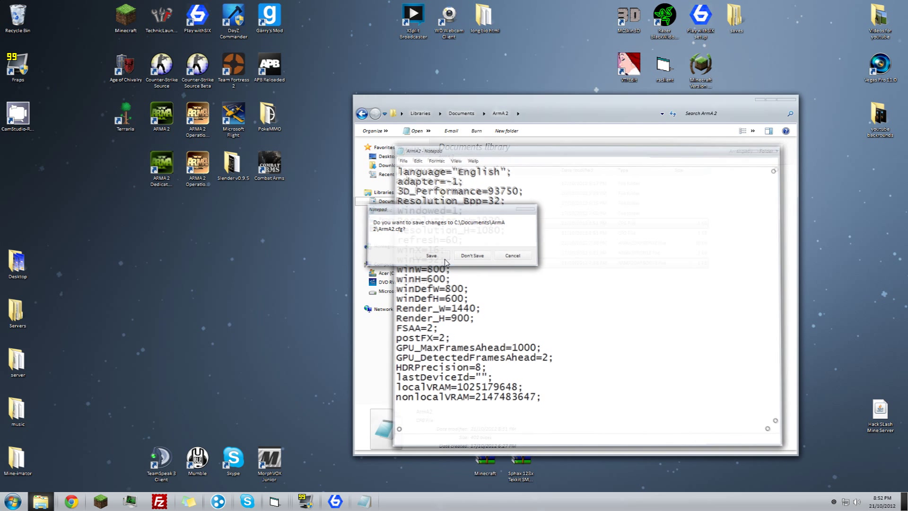
pyautogui.click(431, 255)
pyautogui.doubleClick(468, 238)
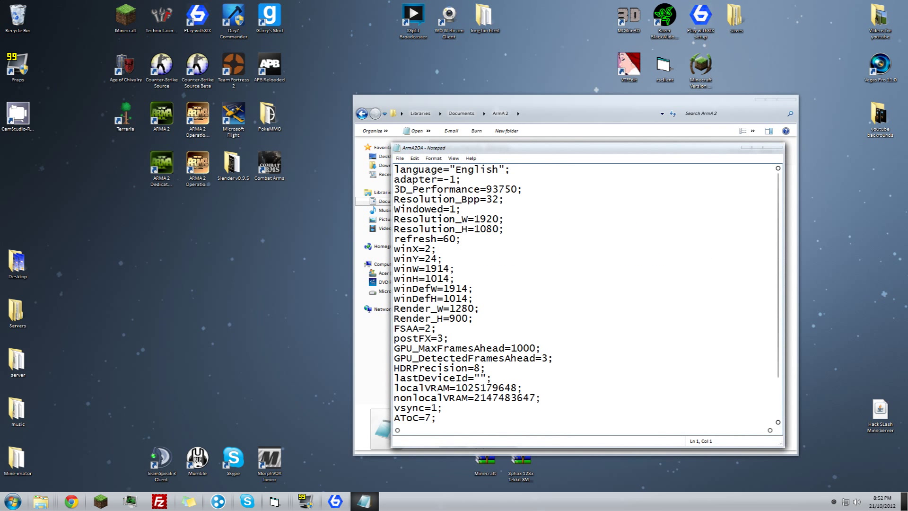
# Confirm Windowed=1 in ArmA2OA.cfg, then close Notepad and the ArmA 2 folder.
pyautogui.doubleClick(454, 209)
pyautogui.write('1')
pyautogui.click(773, 148)
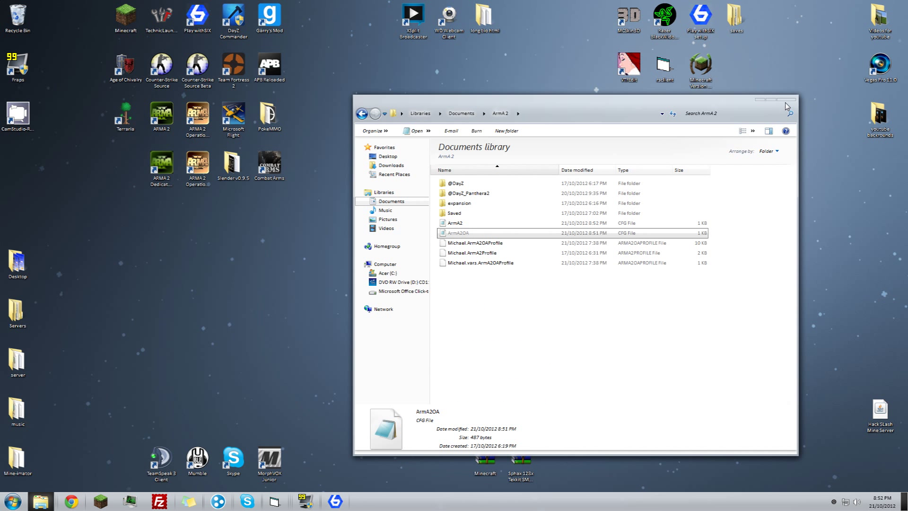
pyautogui.click(787, 103)
# Join the top DayZ server from the Play withSIX launcher.
pyautogui.click(335, 501)
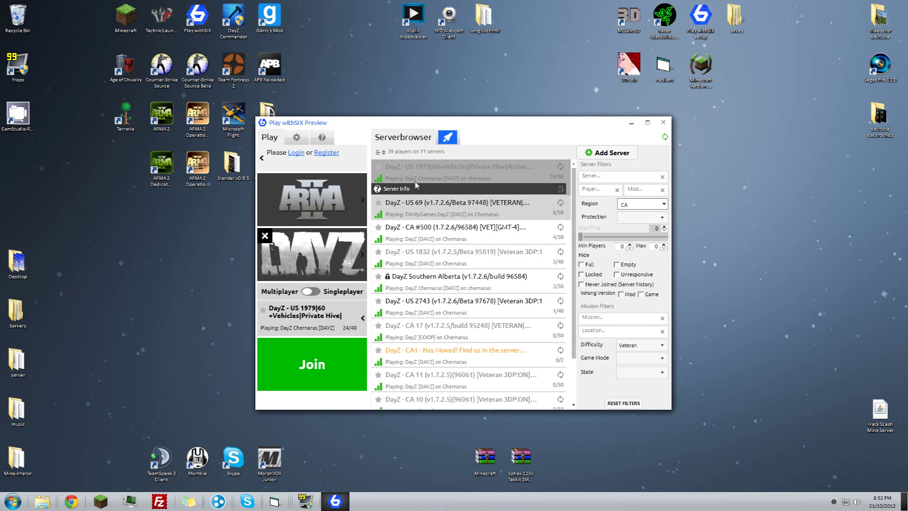
pyautogui.doubleClick(417, 174)
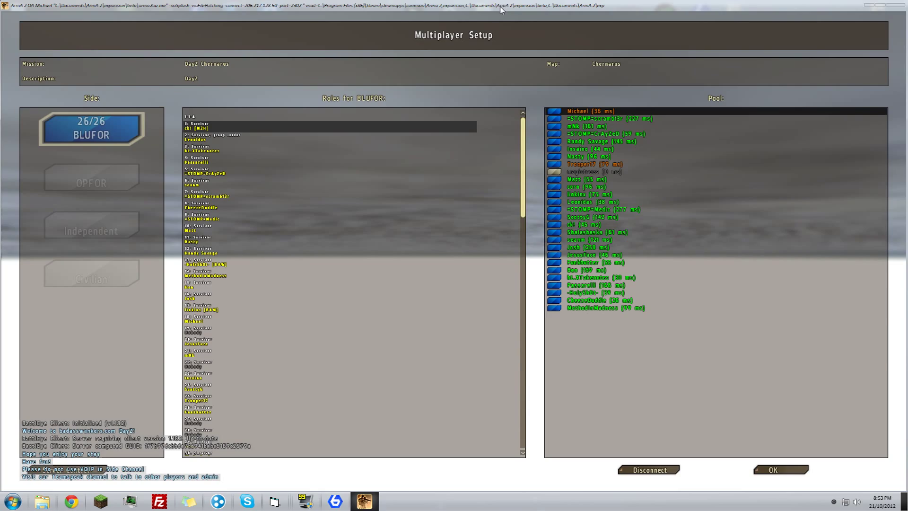
# Move the ArmA 2 OA game window and drag its right edge to narrow it.
pyautogui.moveTo(502, 9)
pyautogui.mouseDown()
pyautogui.moveTo(527, 25)
pyautogui.moveTo(501, 8)
pyautogui.mouseUp()
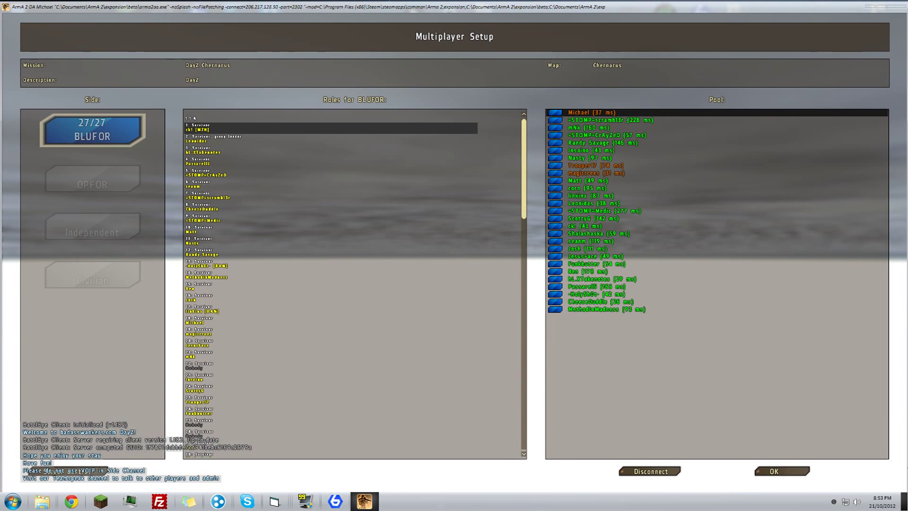
pyautogui.moveTo(904, 466); pyautogui.dragTo(615, 437)
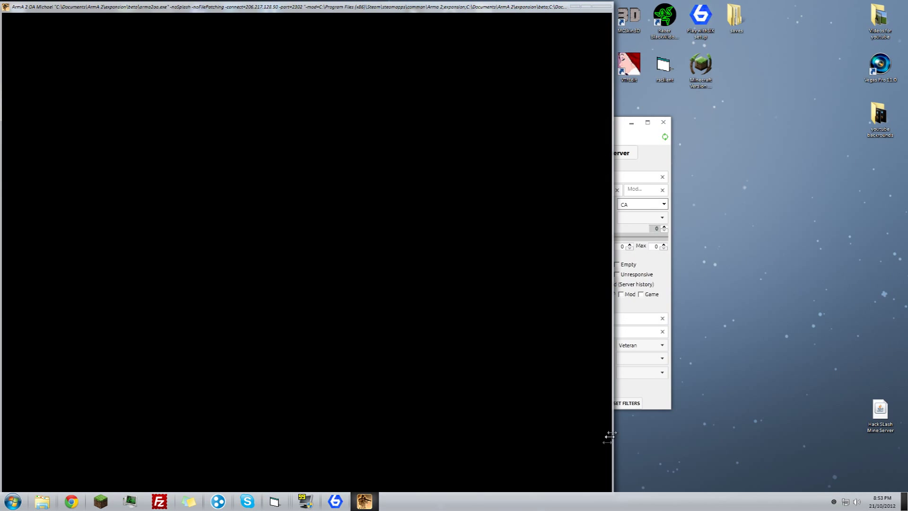